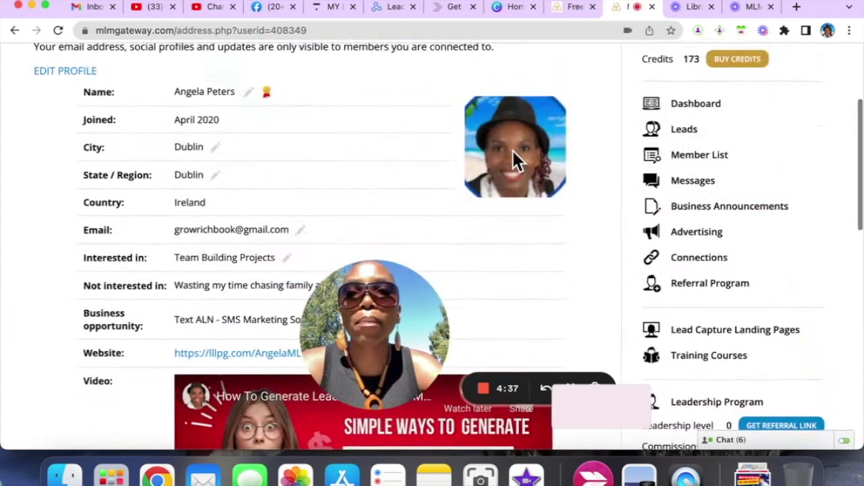
# - Look over the account information on the profile page
pyautogui.scroll(-3, 399, 166)
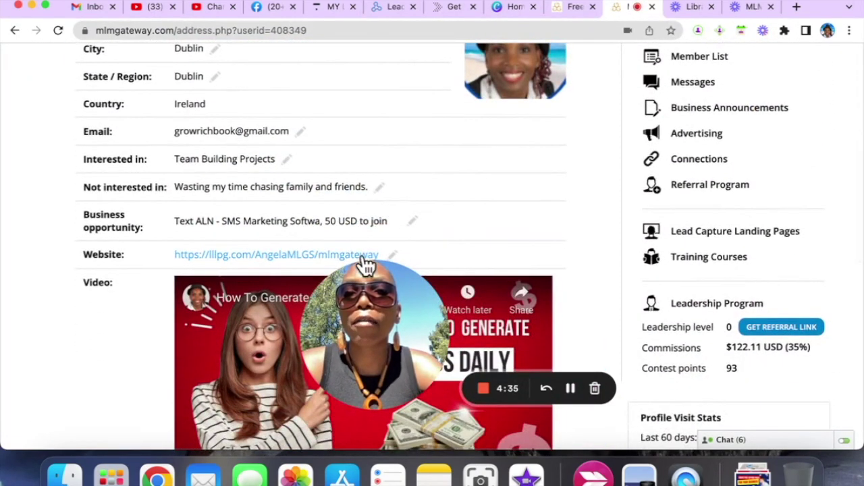
pyautogui.scroll(-5, 475, 247)
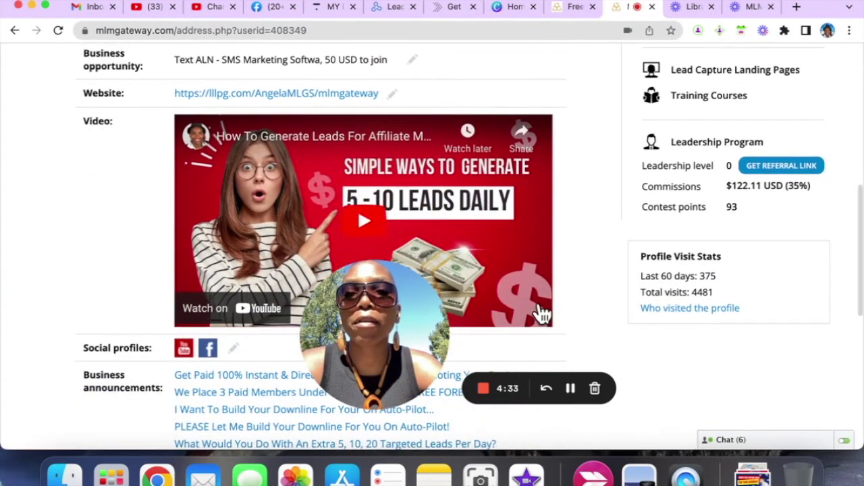
pyautogui.scroll(-6, 317, 252)
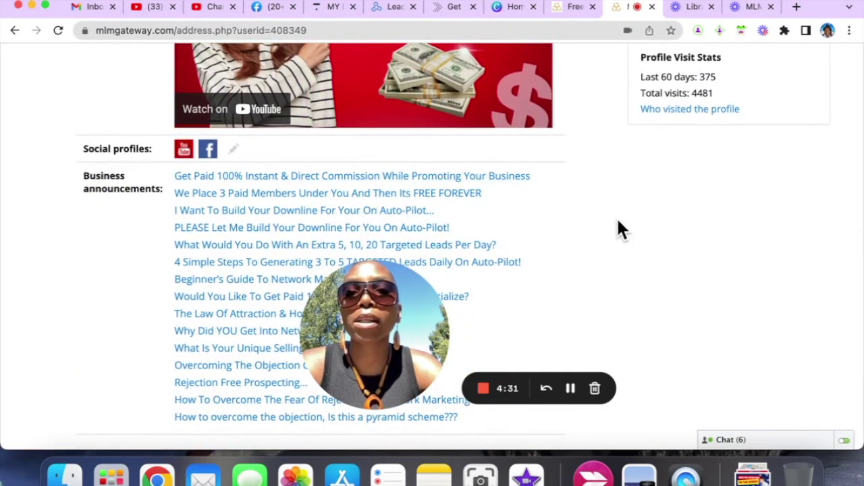
pyautogui.scroll(-5, 568, 237)
pyautogui.scroll(3, 554, 185)
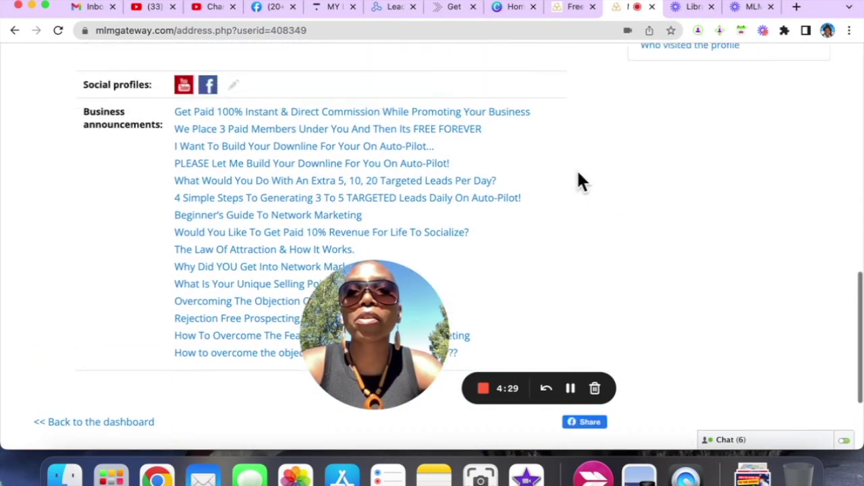
pyautogui.scroll(15, 579, 173)
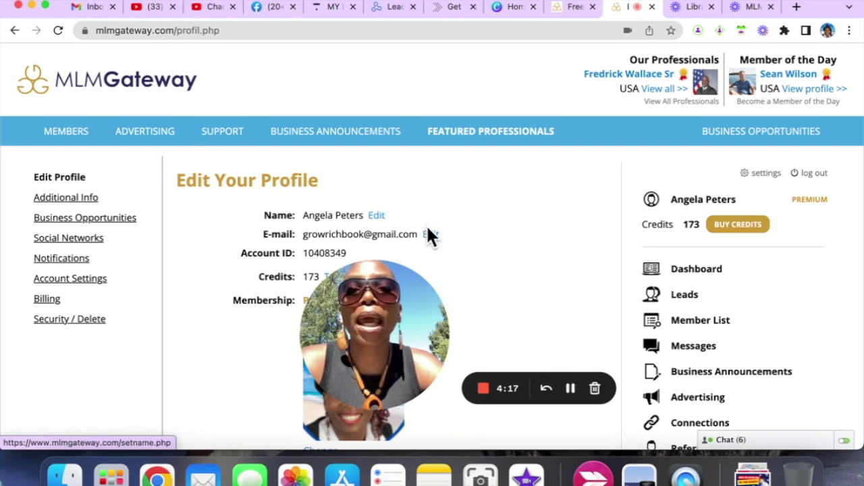
# - Review the remaining profile fields, including the Team Building Projects interest, and save the changes
pyautogui.scroll(-5, 438, 250)
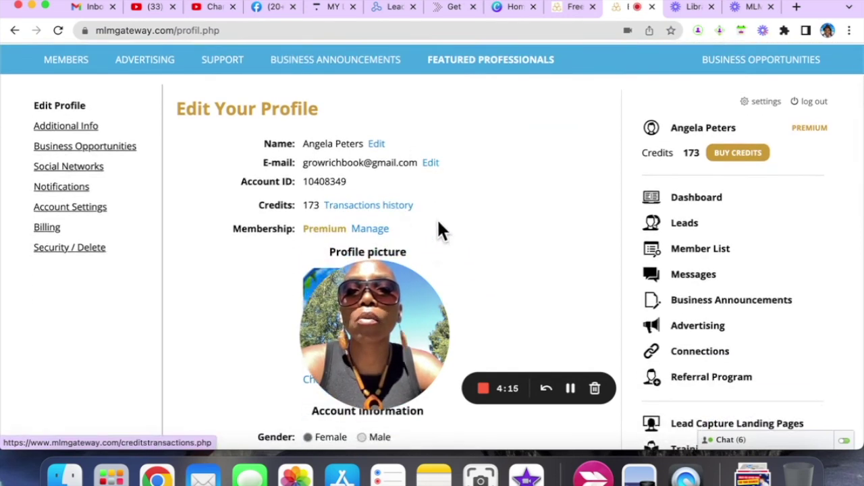
pyautogui.scroll(-4, 438, 229)
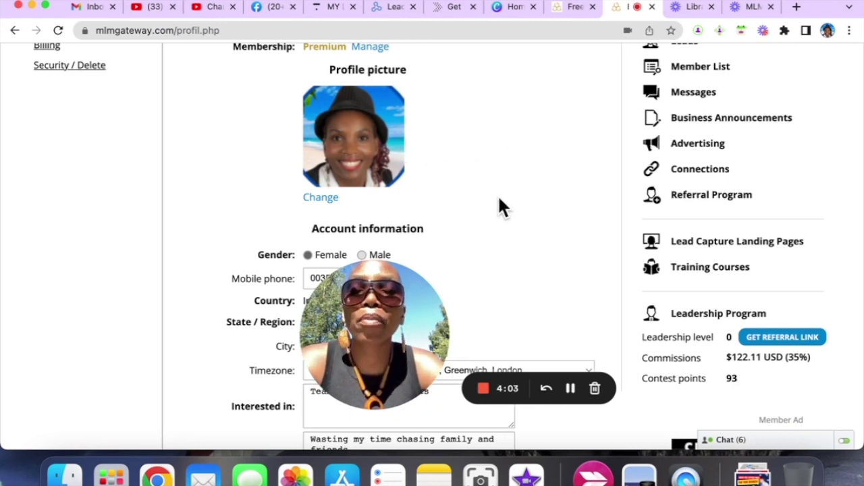
pyautogui.scroll(-3, 500, 202)
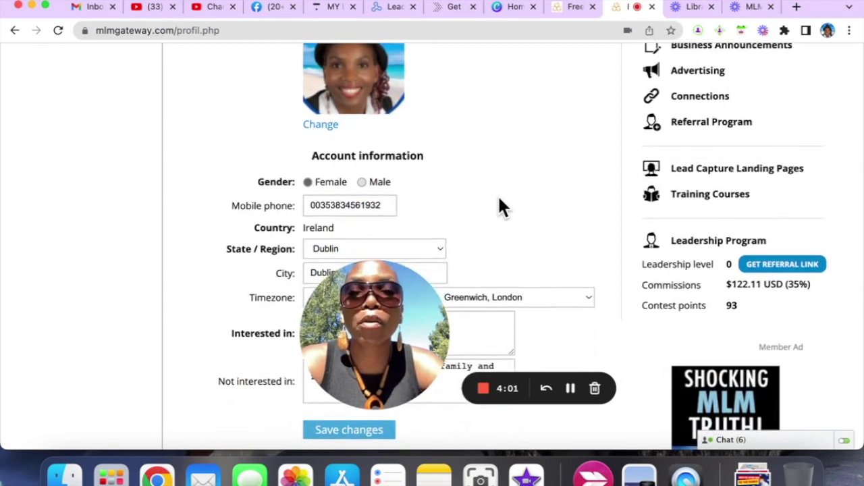
pyautogui.scroll(-1, 499, 205)
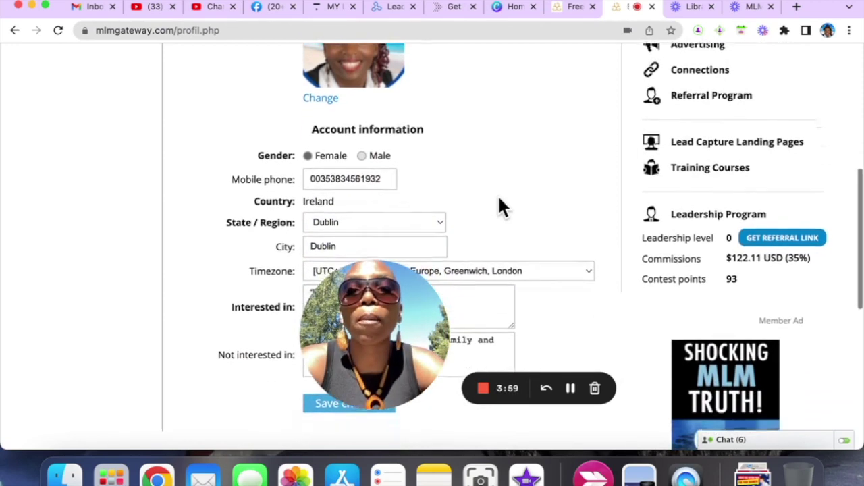
pyautogui.scroll(-4, 483, 210)
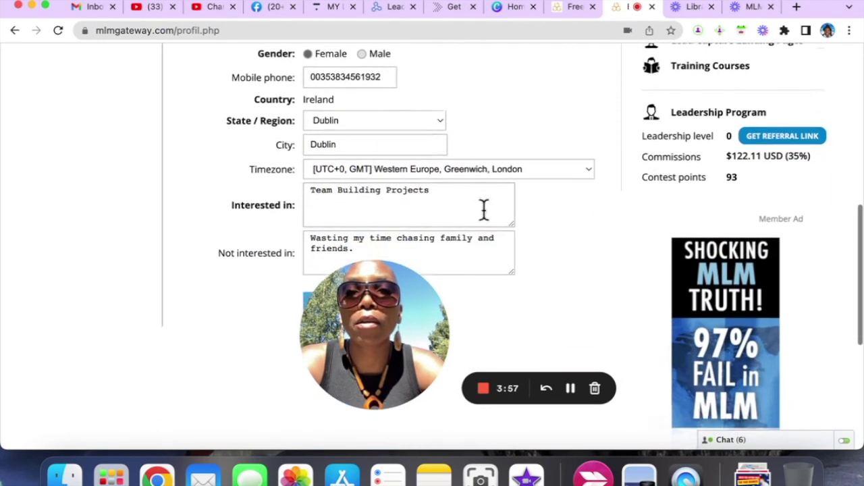
pyautogui.scroll(-1, 483, 209)
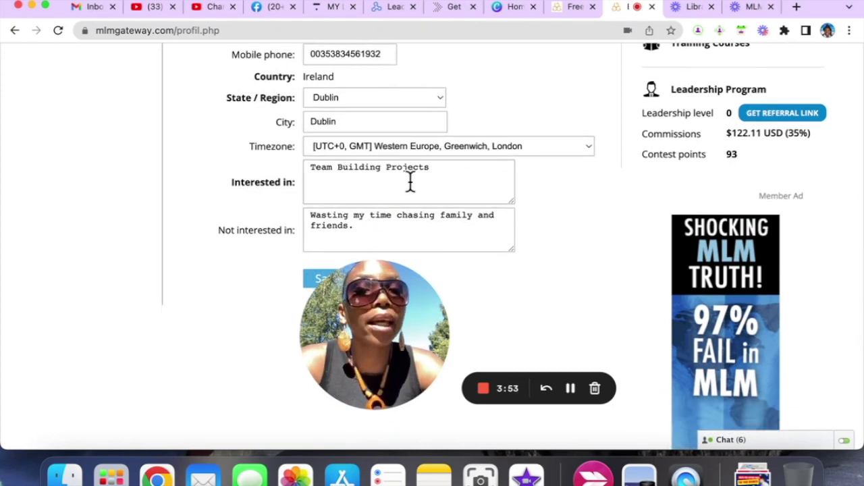
pyautogui.scroll(-2, 413, 233)
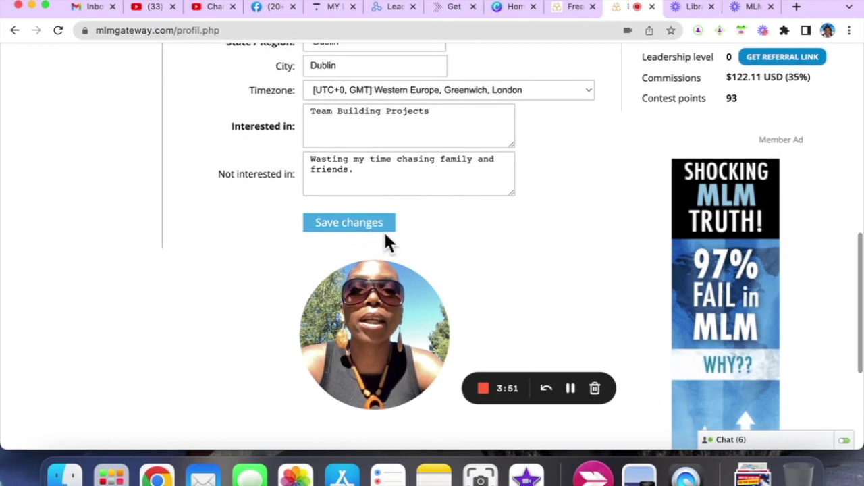
pyautogui.click(350, 223)
pyautogui.scroll(10, 543, 212)
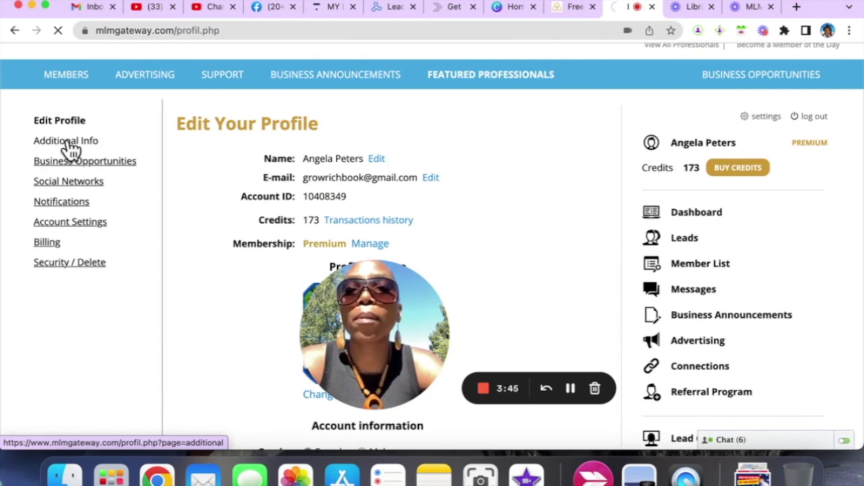
# - Check the website link and YouTube video _PWREoaDTtw preview, then go to Business Opportunities
pyautogui.scroll(-5, 449, 177)
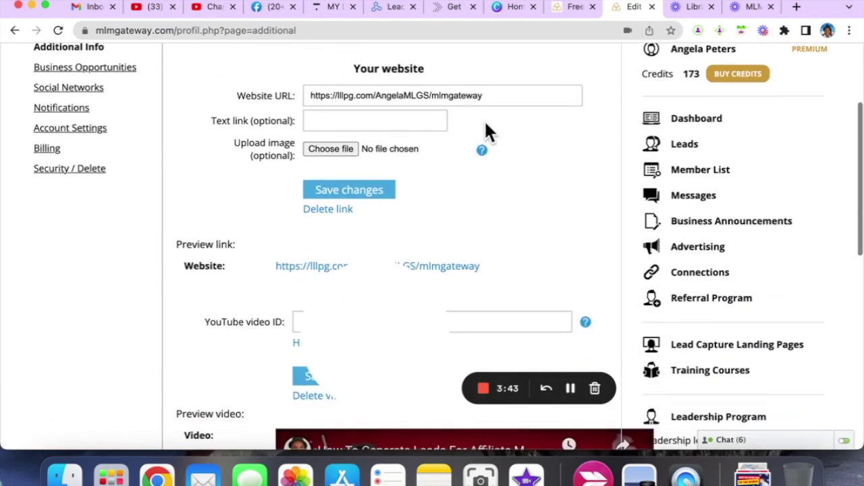
pyautogui.scroll(-4, 486, 193)
pyautogui.scroll(-1, 458, 162)
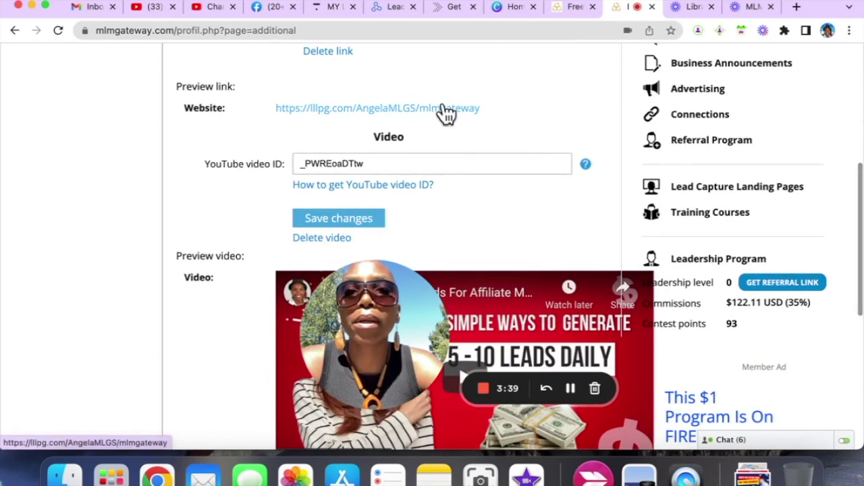
pyautogui.scroll(-5, 471, 205)
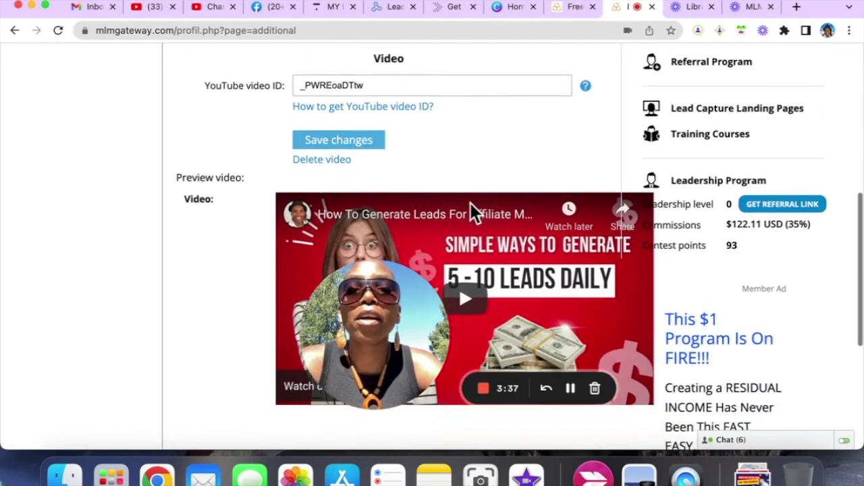
pyautogui.scroll(3, 462, 96)
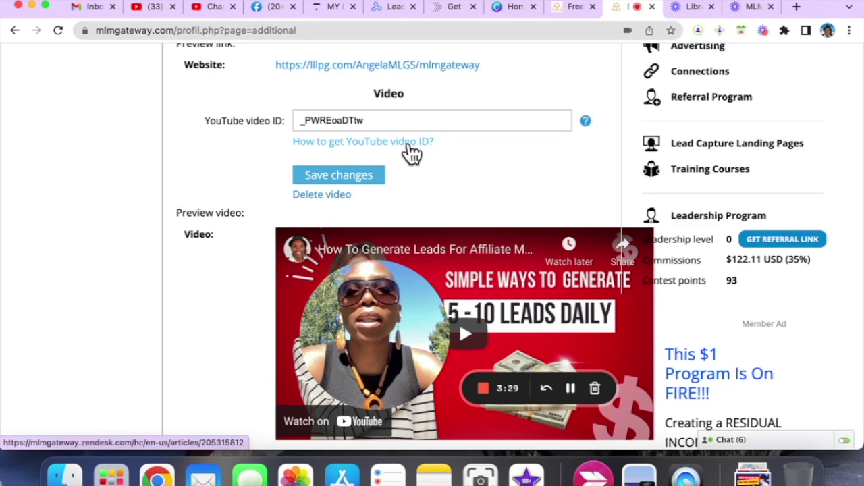
pyautogui.scroll(-8, 439, 165)
pyautogui.scroll(15, 439, 165)
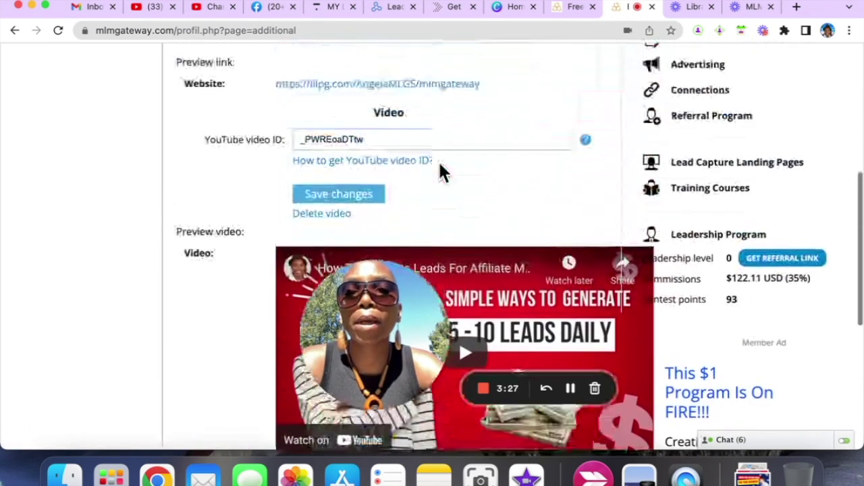
pyautogui.scroll(2, 439, 169)
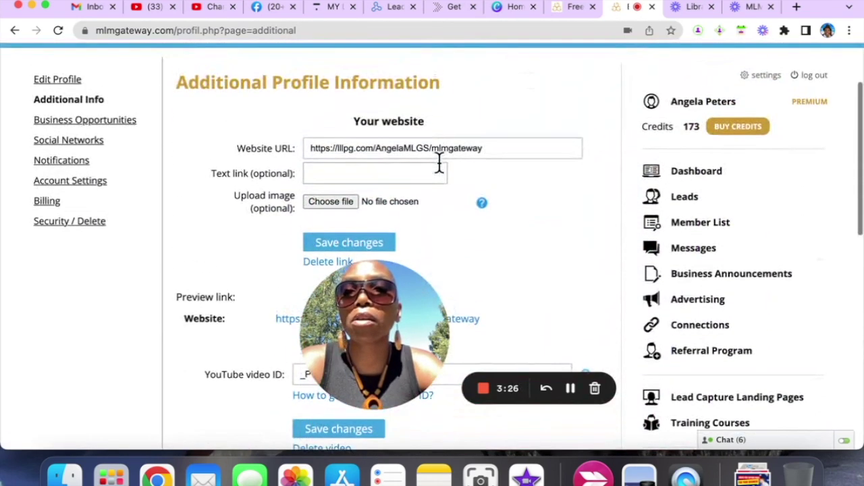
pyautogui.click(103, 123)
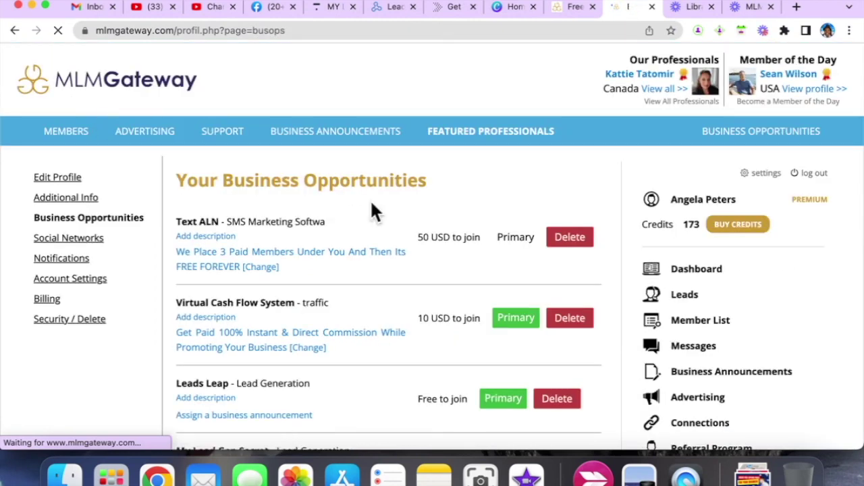
# - Look over the five business opportunities, with Text ALN marked as primary
pyautogui.scroll(-10, 385, 220)
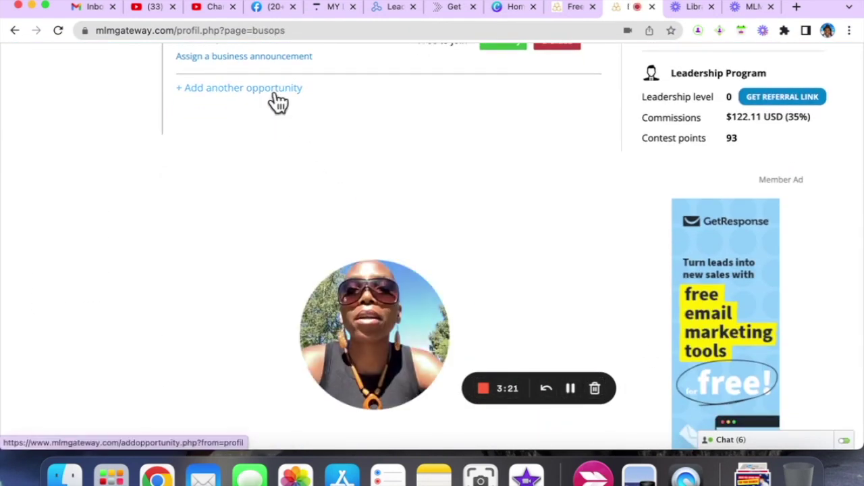
pyautogui.scroll(5, 363, 112)
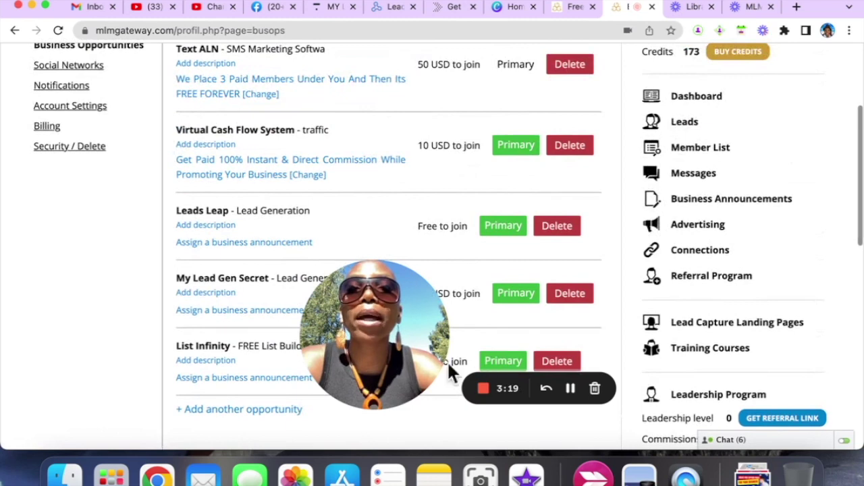
pyautogui.scroll(1, 464, 170)
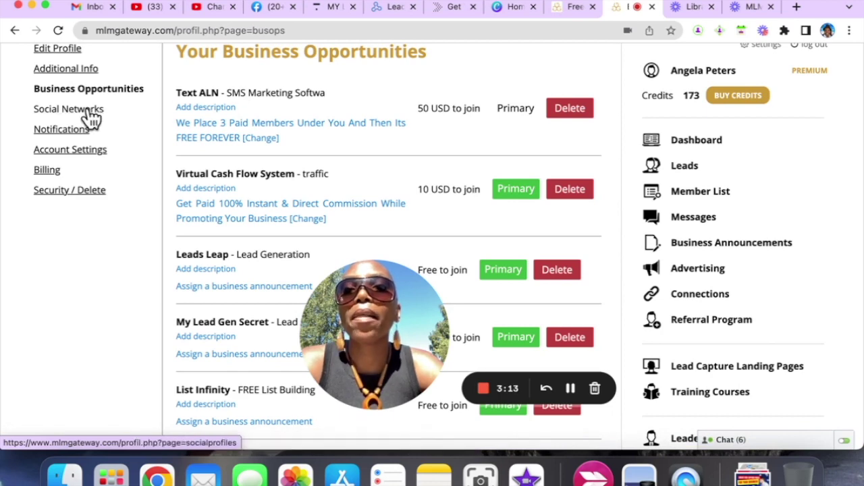
# - Leave Facebook as the social network to add, then move to the notification settings
pyautogui.scroll(-5, 275, 184)
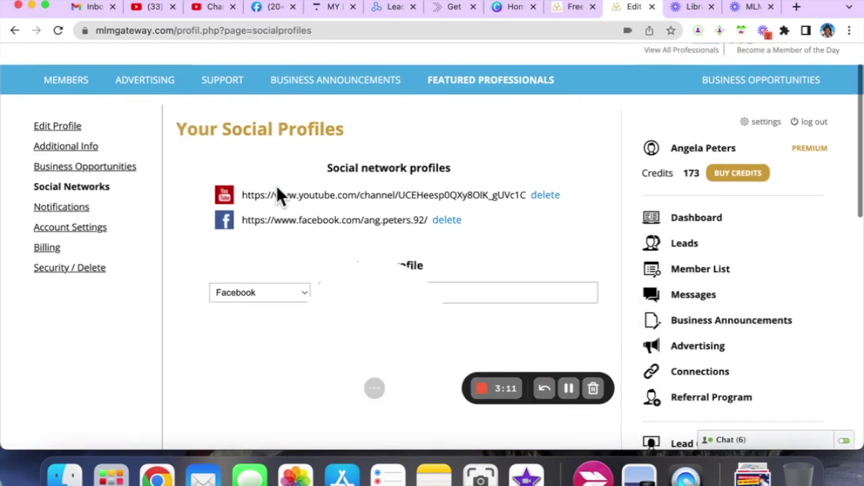
pyautogui.click(301, 209)
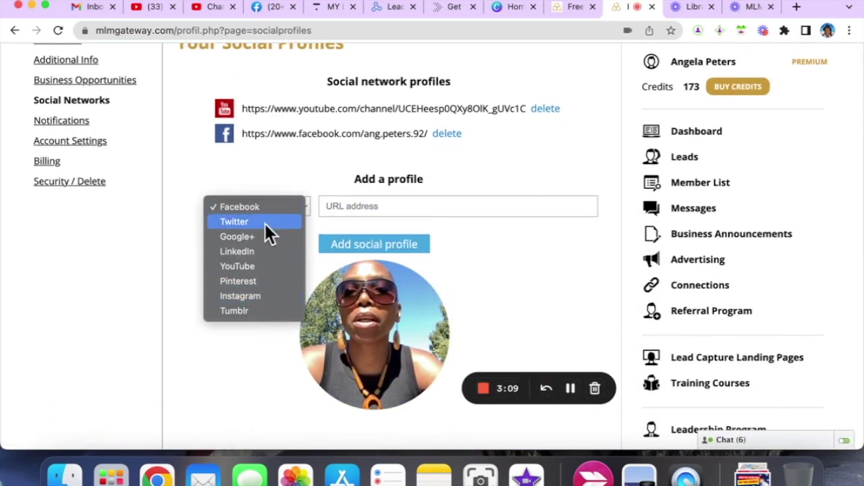
pyautogui.click(237, 334)
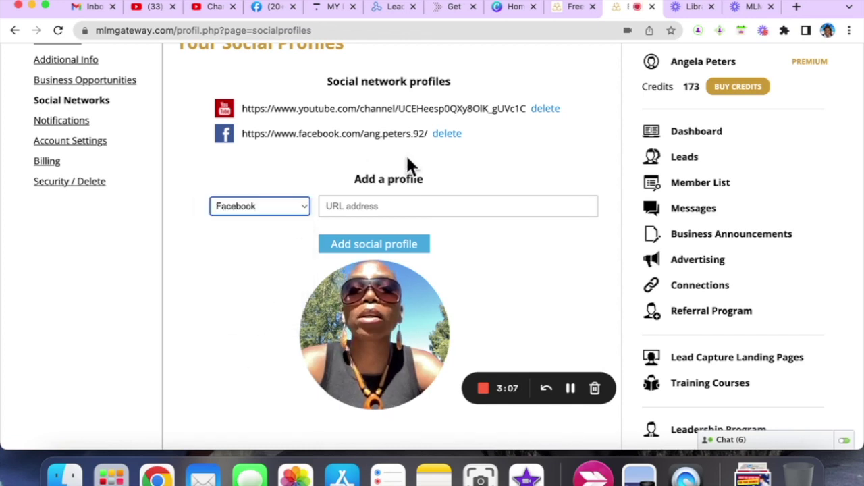
pyautogui.click(73, 124)
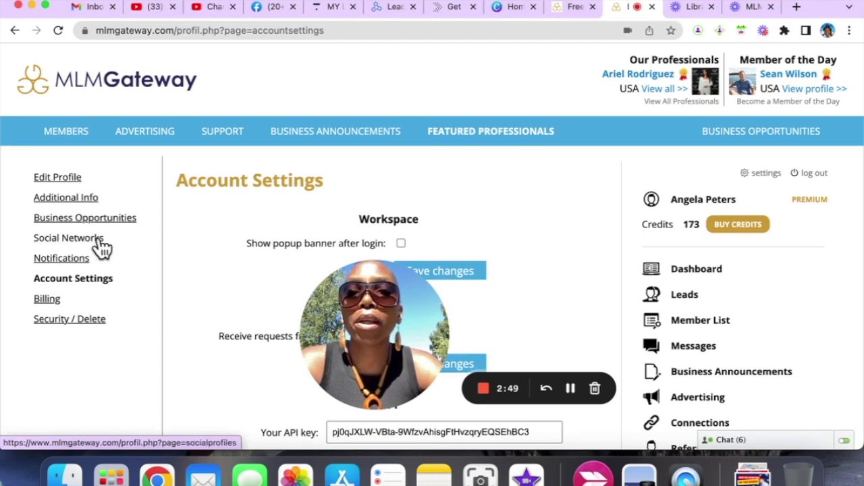
# - Bring the Your business announcements table with creation and publication dates into view
pyautogui.scroll(-1, 513, 209)
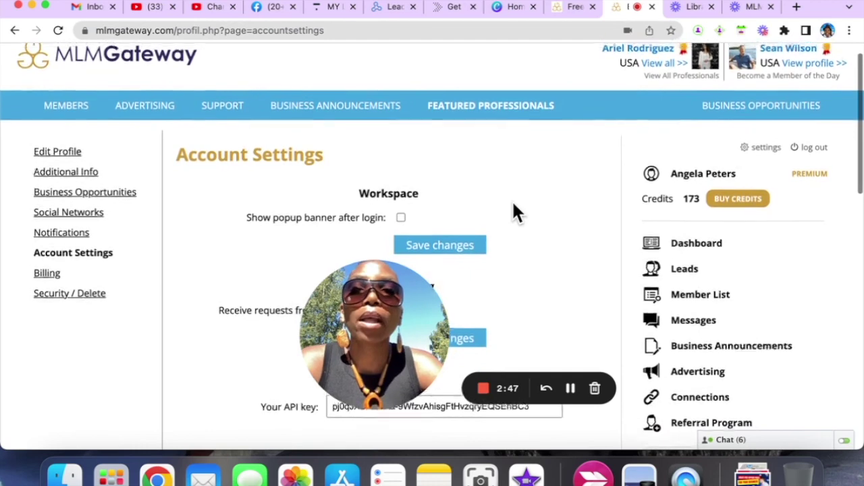
pyautogui.scroll(1, 513, 206)
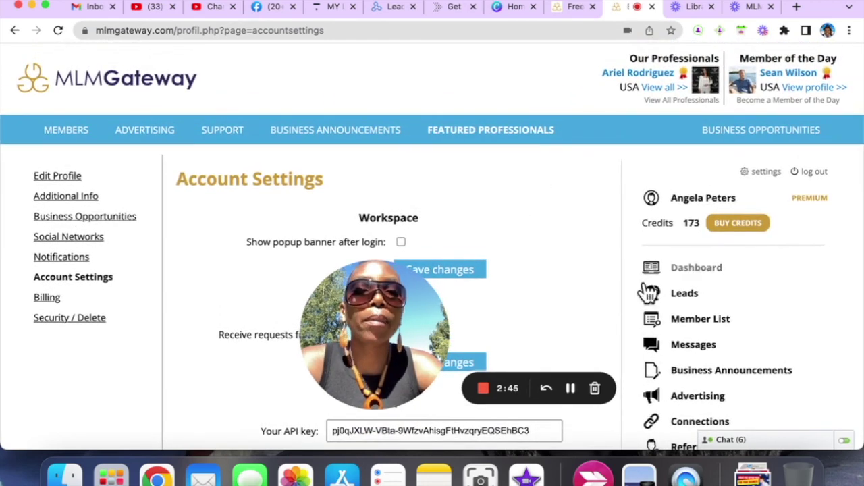
pyautogui.scroll(-3, 644, 284)
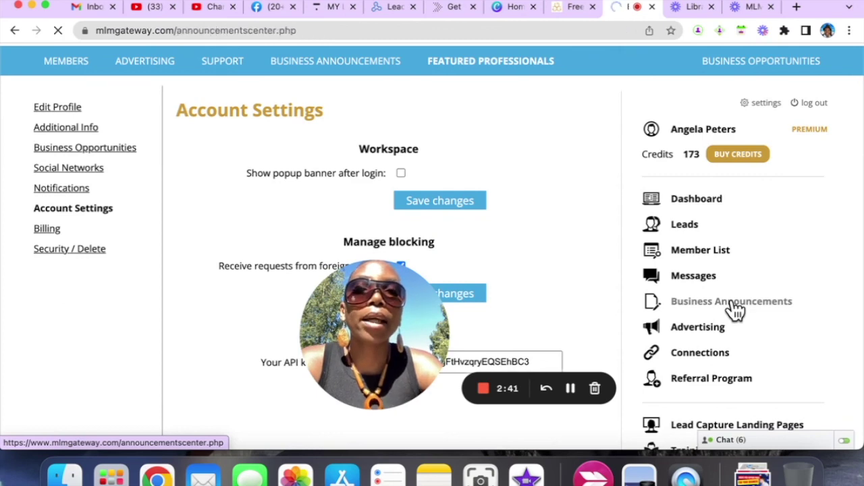
pyautogui.scroll(-6, 380, 245)
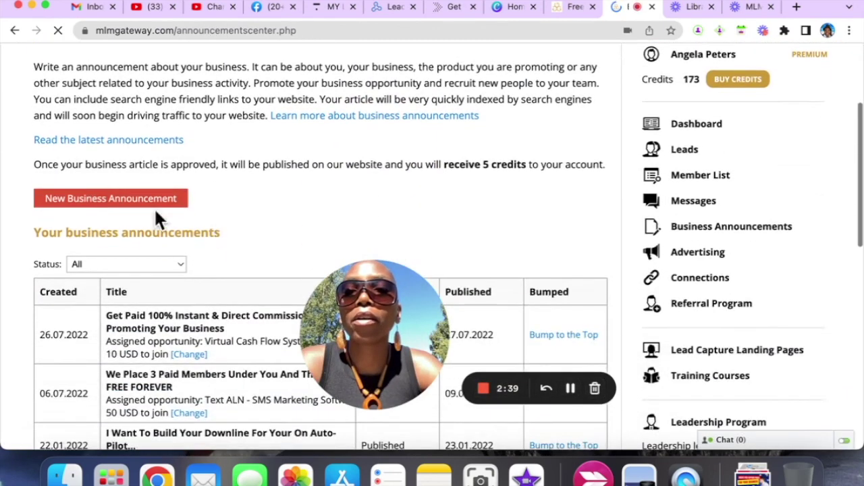
# - Start a new business announcement and look over its form
pyautogui.click(100, 198)
pyautogui.scroll(-6, 257, 209)
pyautogui.scroll(-5, 241, 284)
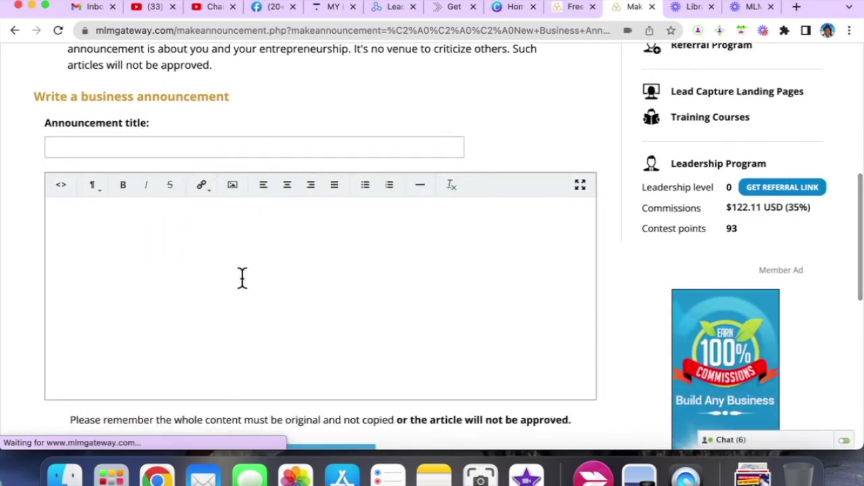
pyautogui.scroll(-5, 245, 264)
pyautogui.scroll(8, 319, 197)
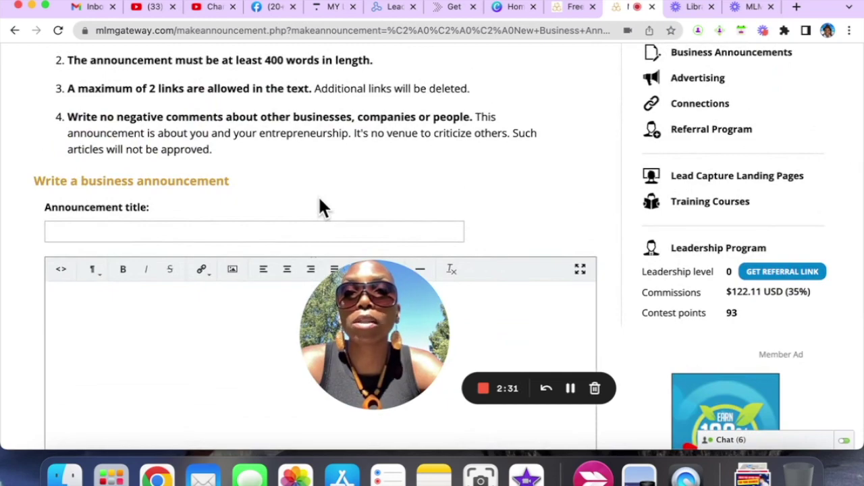
pyautogui.scroll(3, 320, 200)
pyautogui.scroll(1, 323, 206)
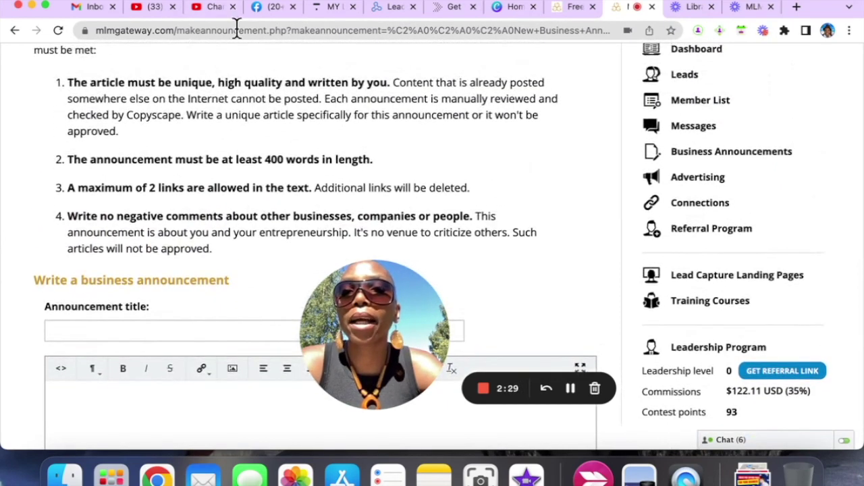
pyautogui.scroll(3, 253, 108)
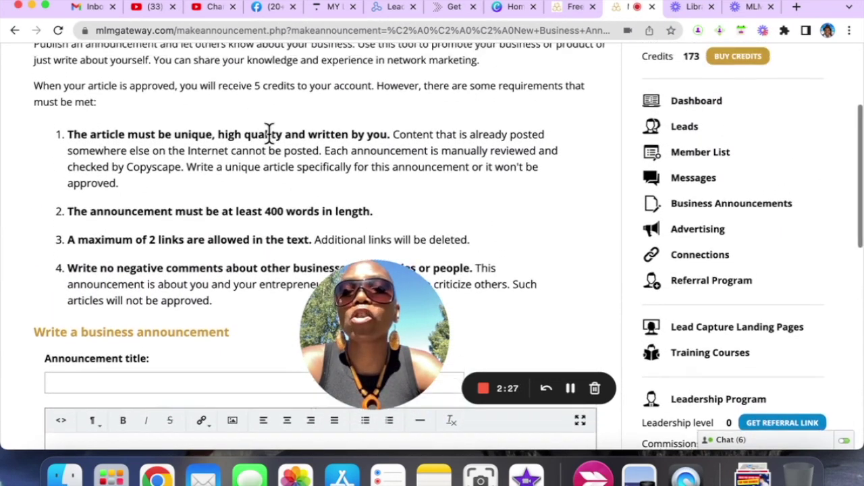
pyautogui.scroll(1, 269, 138)
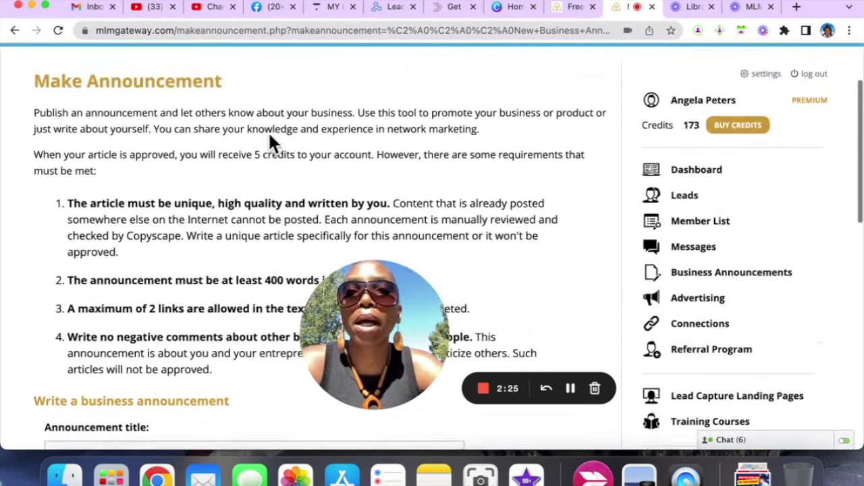
pyautogui.scroll(-2, 372, 128)
pyautogui.scroll(5, 369, 145)
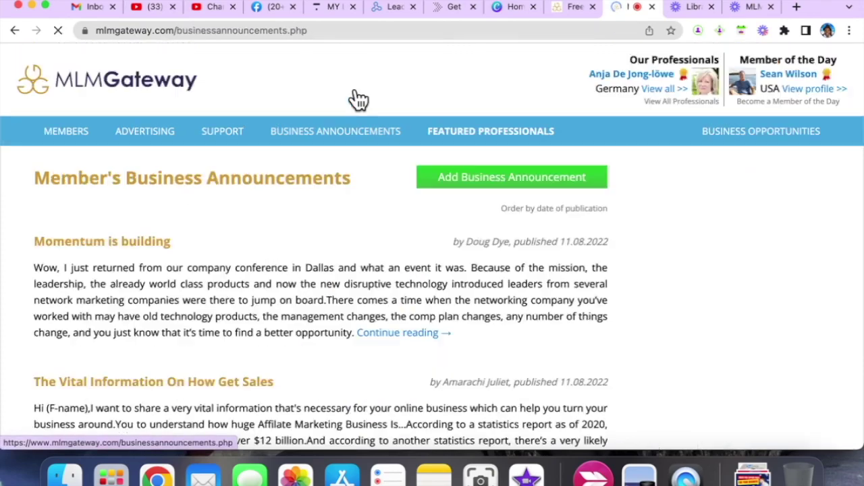
# - Browse the members' business announcements list
pyautogui.scroll(-5, 410, 223)
pyautogui.scroll(-12, 235, 192)
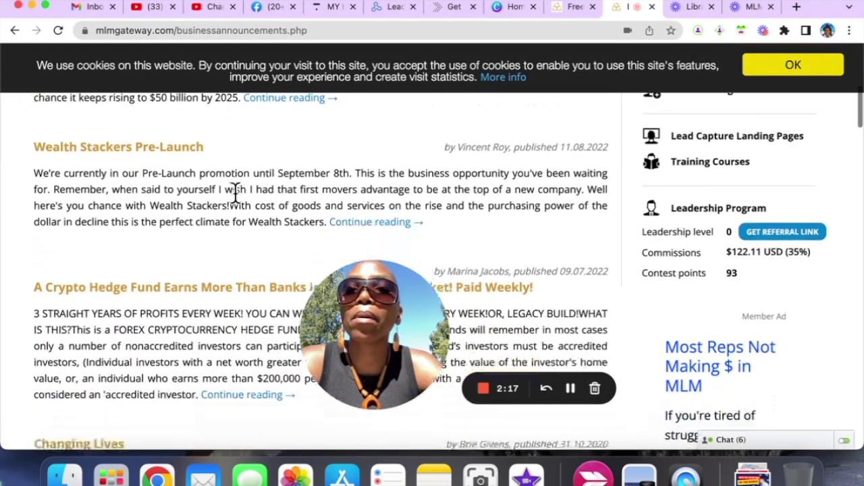
pyautogui.scroll(-10, 235, 192)
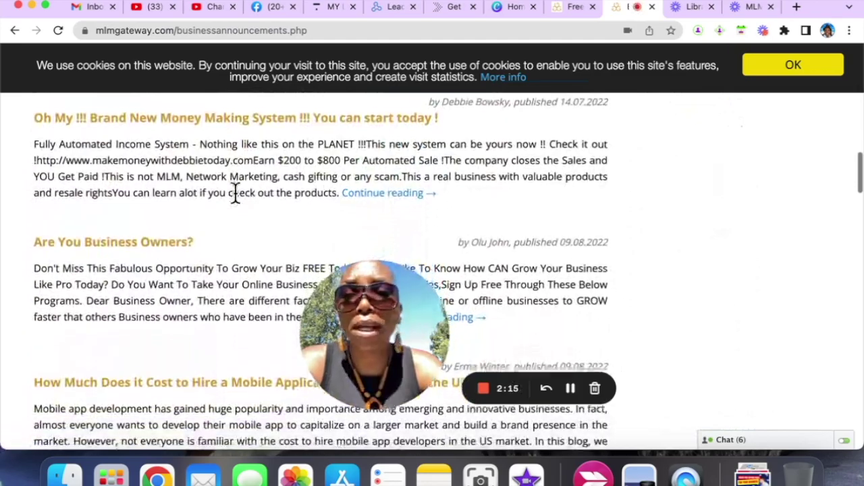
pyautogui.scroll(-5, 234, 192)
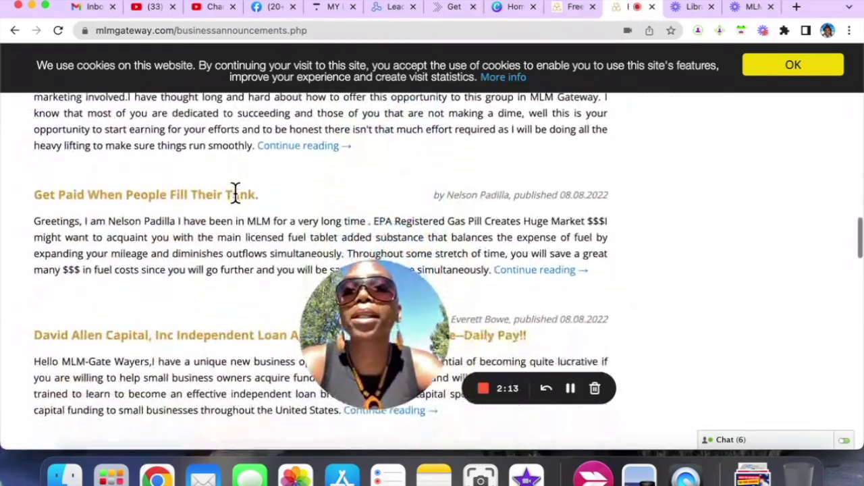
pyautogui.scroll(20, 234, 193)
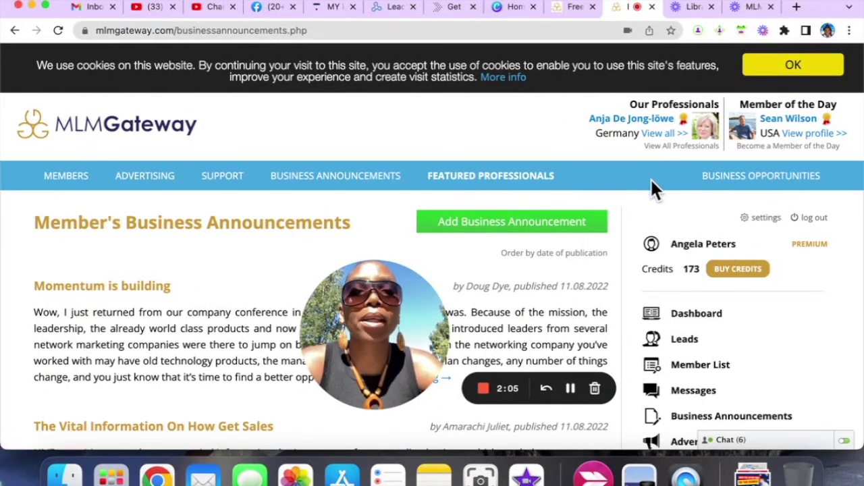
pyautogui.scroll(-3, 644, 204)
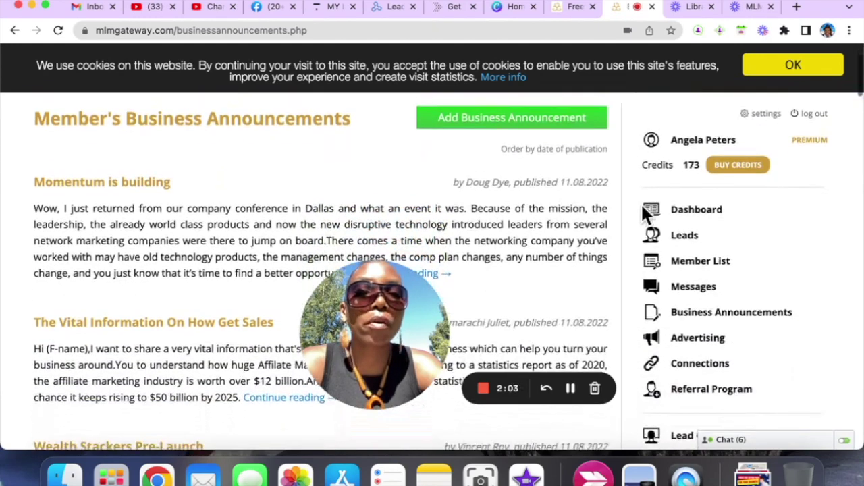
pyautogui.scroll(-2, 641, 203)
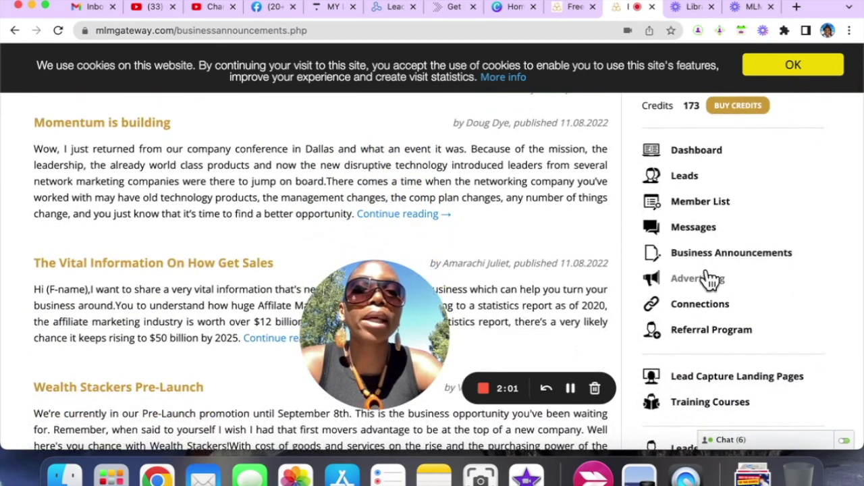
# - Go to the advertising campaigns overview and start a new campaign
pyautogui.click(698, 282)
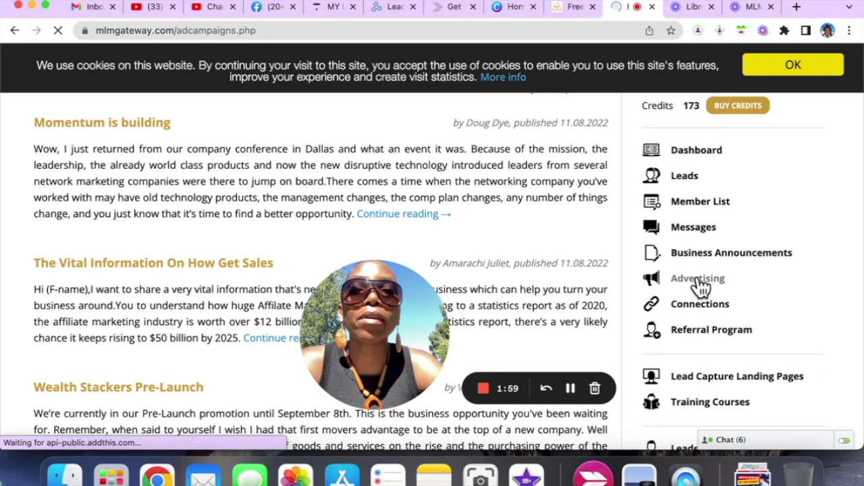
pyautogui.scroll(-5, 444, 245)
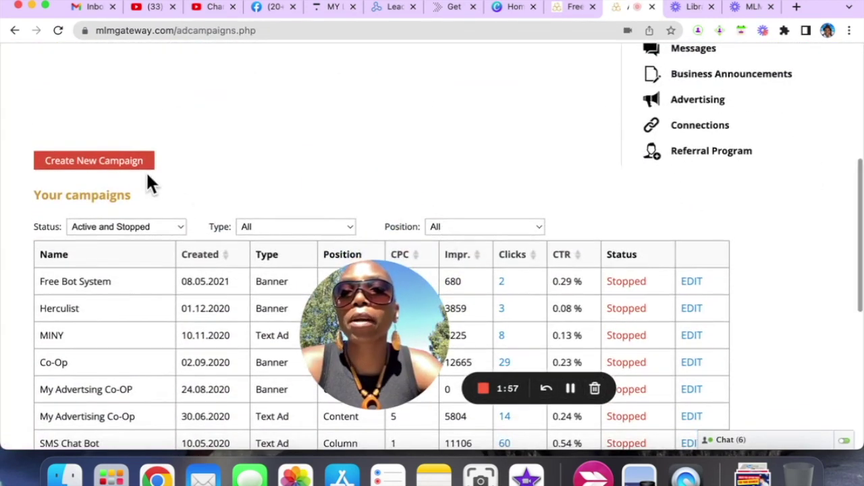
pyautogui.click(135, 170)
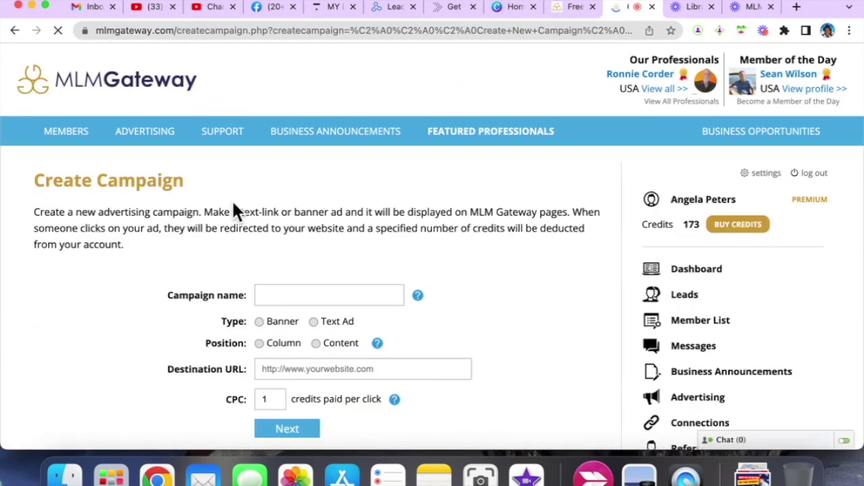
# - Scroll back to the top of the Create Campaign form, blank except CPC 1
pyautogui.scroll(-3, 270, 206)
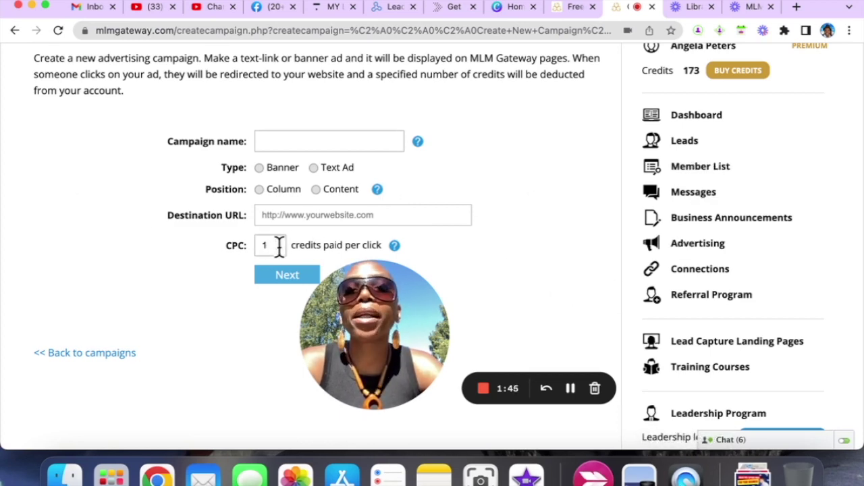
pyautogui.scroll(4, 529, 177)
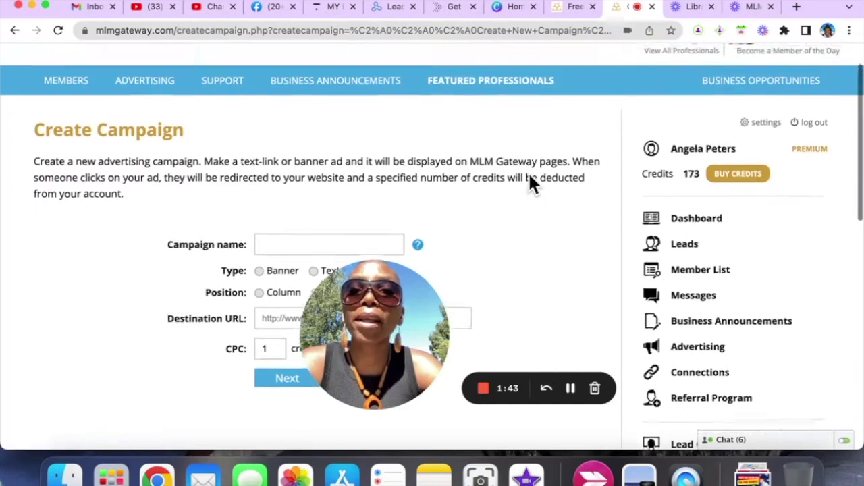
pyautogui.scroll(-5, 529, 177)
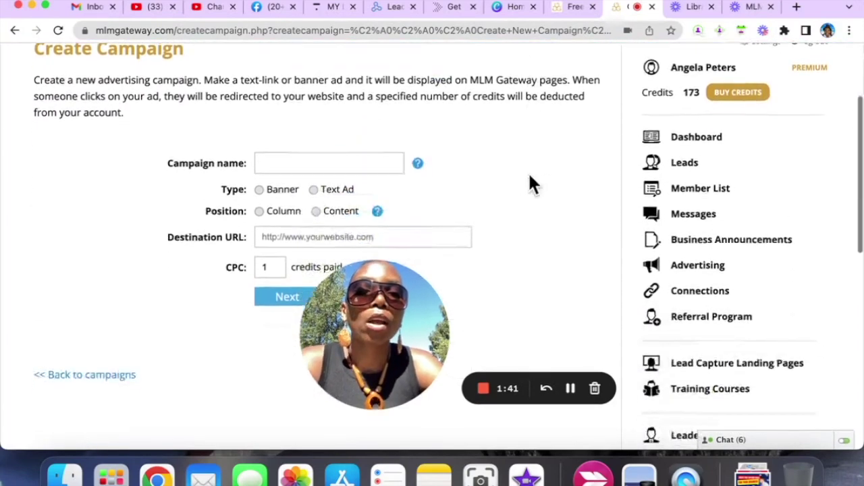
pyautogui.scroll(2, 530, 179)
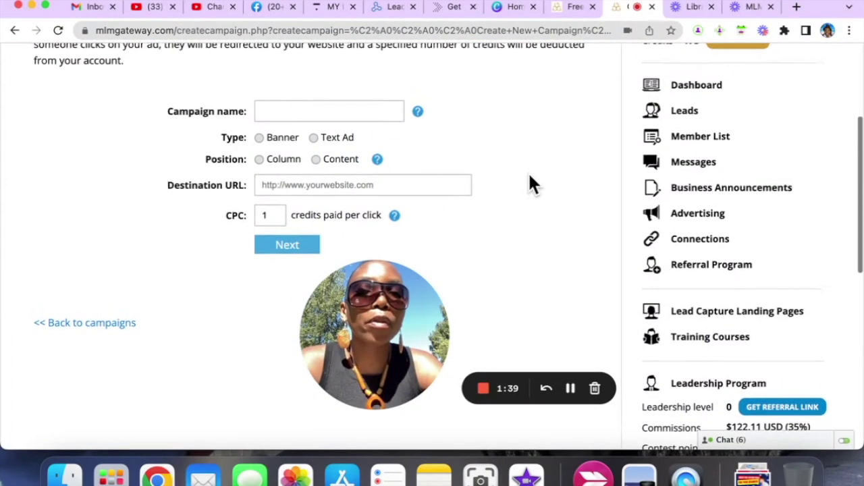
pyautogui.scroll(1, 528, 172)
pyautogui.scroll(2, 528, 171)
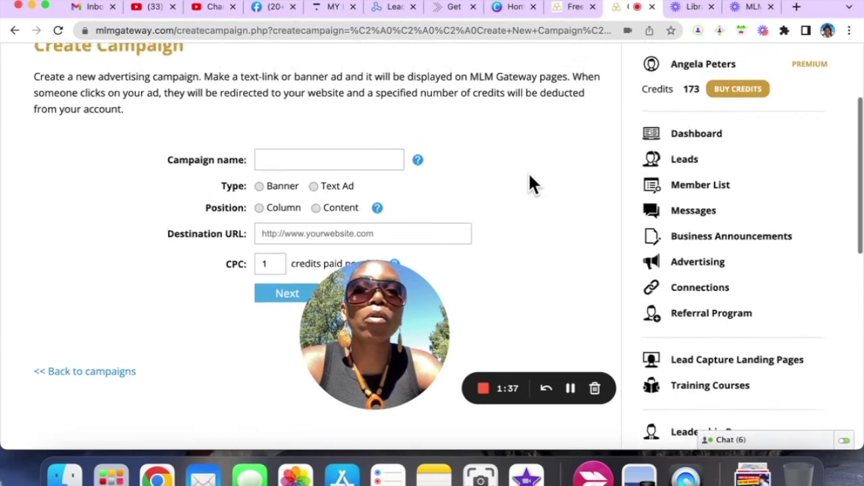
pyautogui.scroll(2, 528, 172)
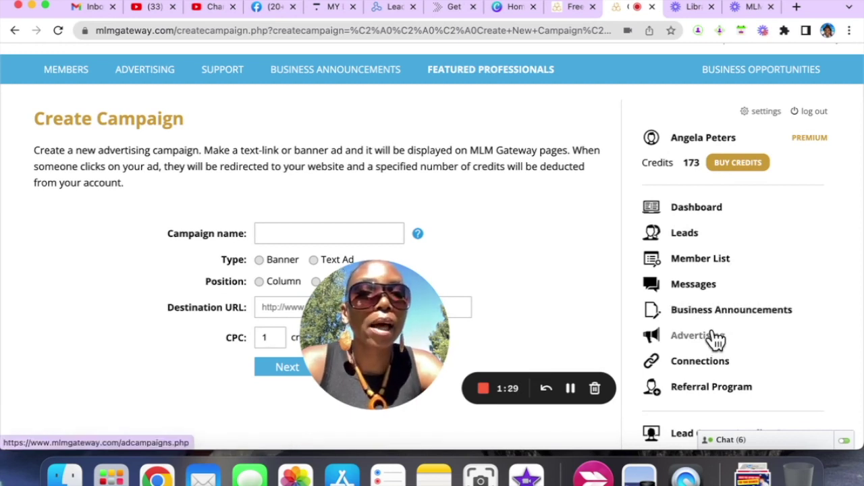
pyautogui.scroll(1, 751, 270)
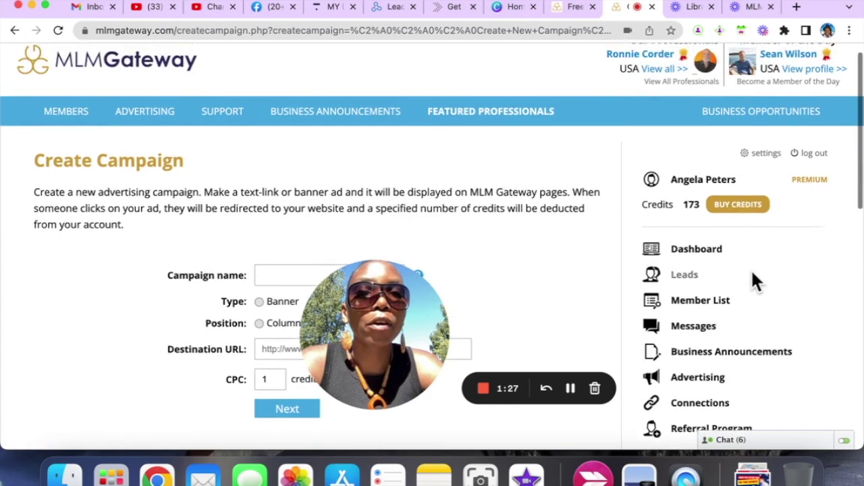
# - Return to the member dashboard and look over its member list
pyautogui.click(706, 251)
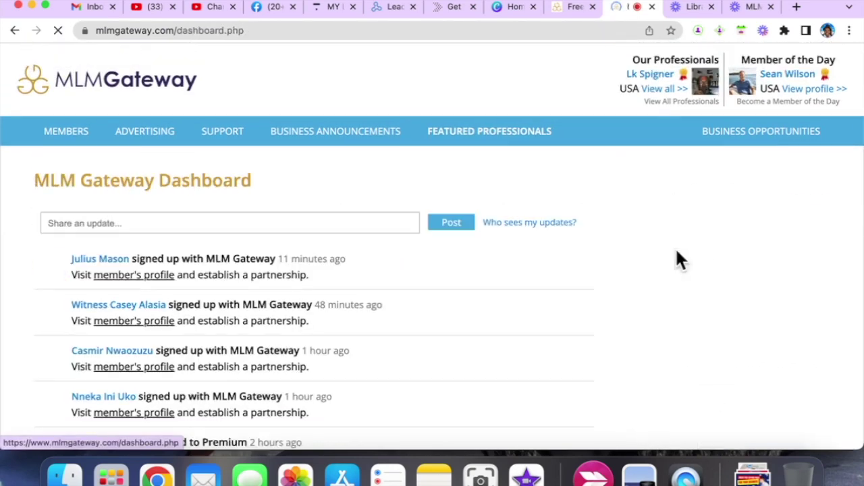
pyautogui.scroll(-3, 586, 227)
pyautogui.scroll(-10, 586, 216)
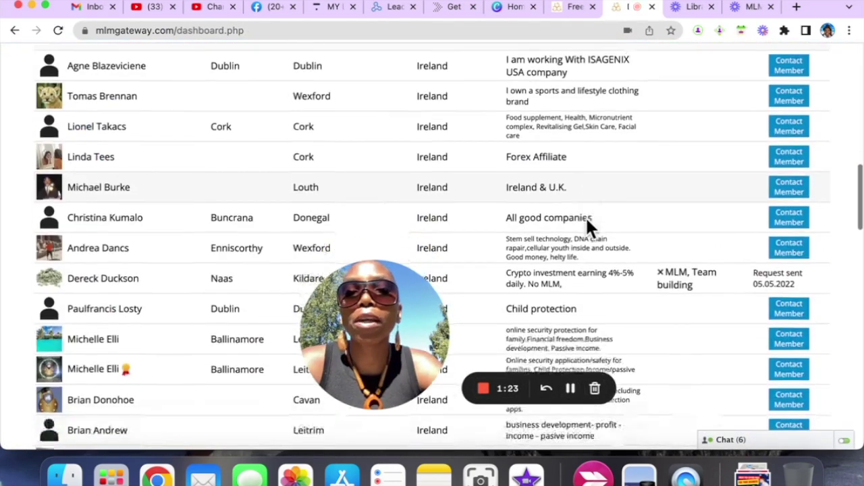
pyautogui.scroll(3, 586, 216)
pyautogui.scroll(3, 585, 216)
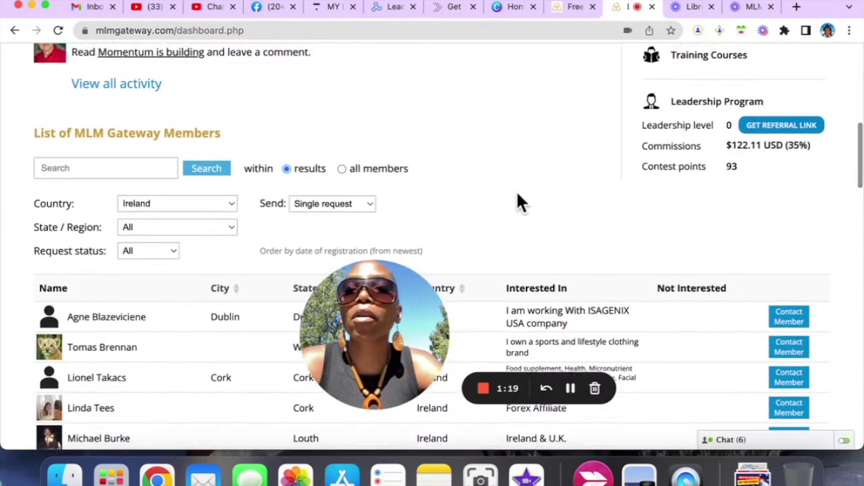
# - Keep the Country filter on Ireland and focus the member Search box
pyautogui.click(193, 201)
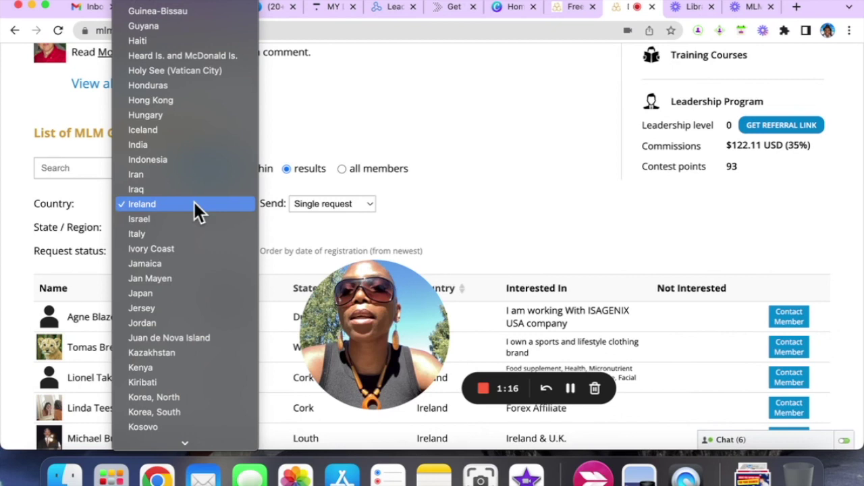
pyautogui.click(409, 130)
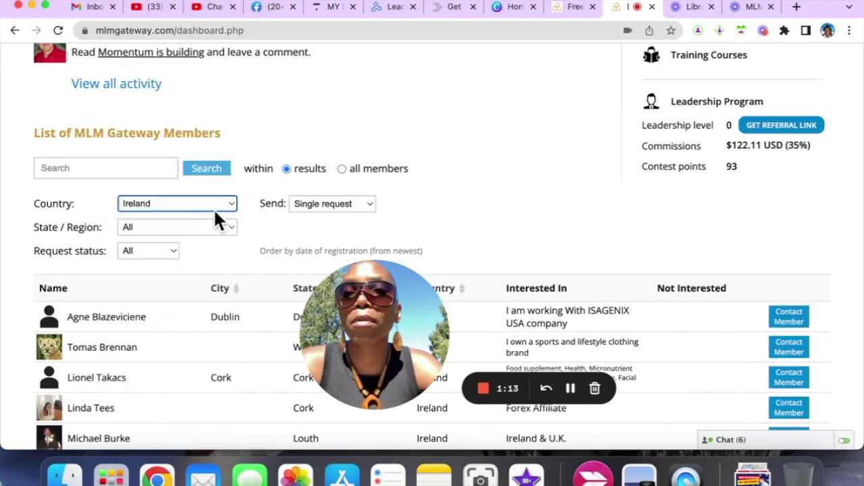
pyautogui.click(135, 167)
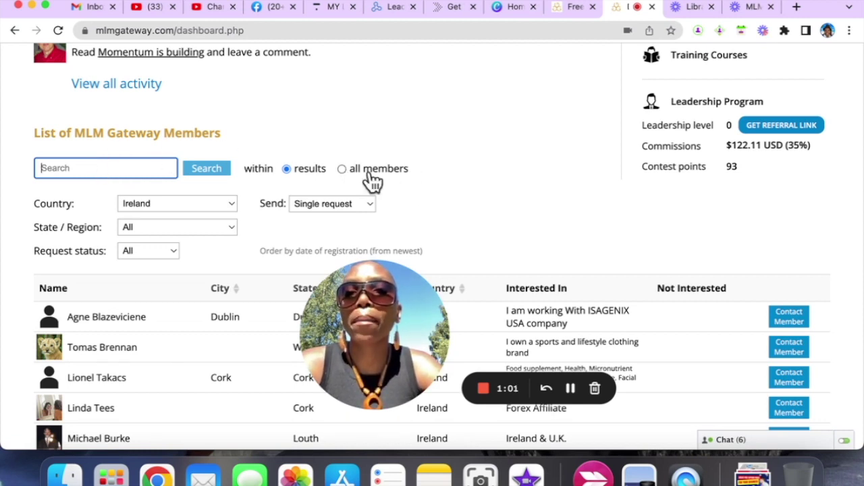
pyautogui.scroll(-5, 448, 198)
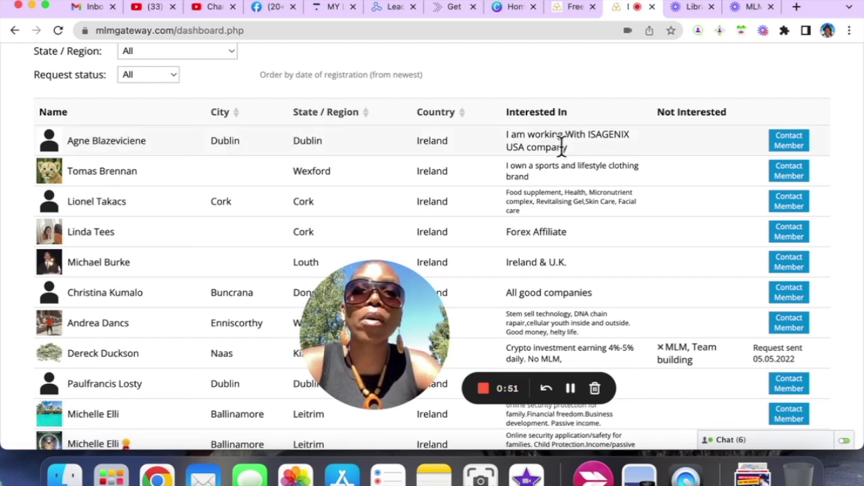
pyautogui.scroll(-5, 562, 202)
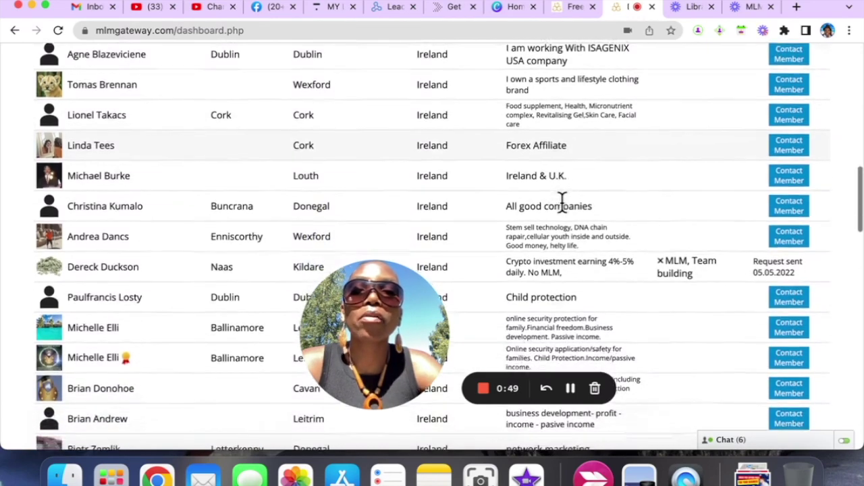
pyautogui.scroll(-4, 562, 201)
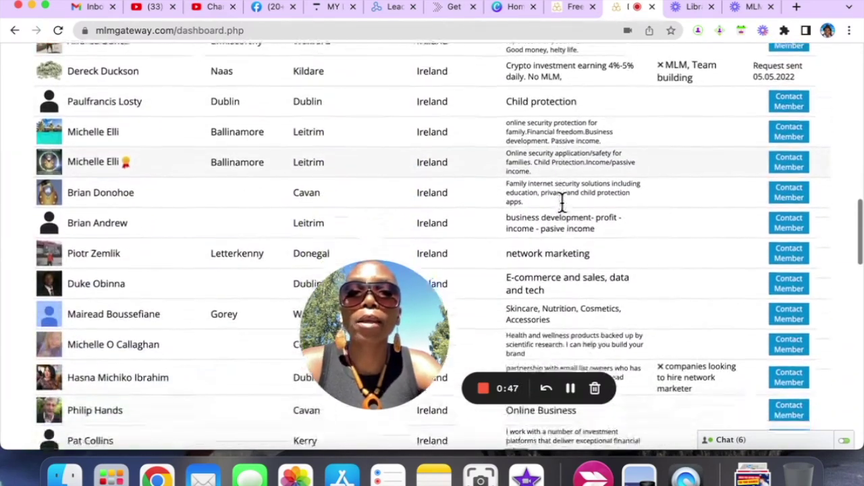
pyautogui.scroll(2, 562, 201)
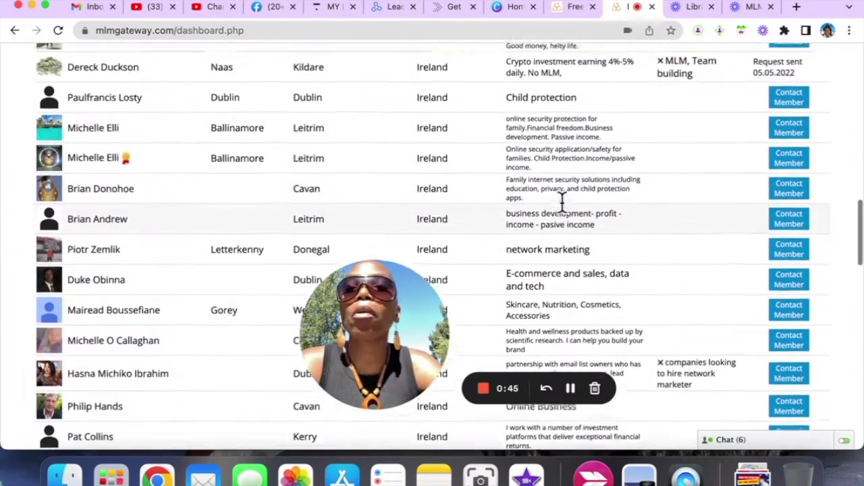
pyautogui.scroll(5, 562, 201)
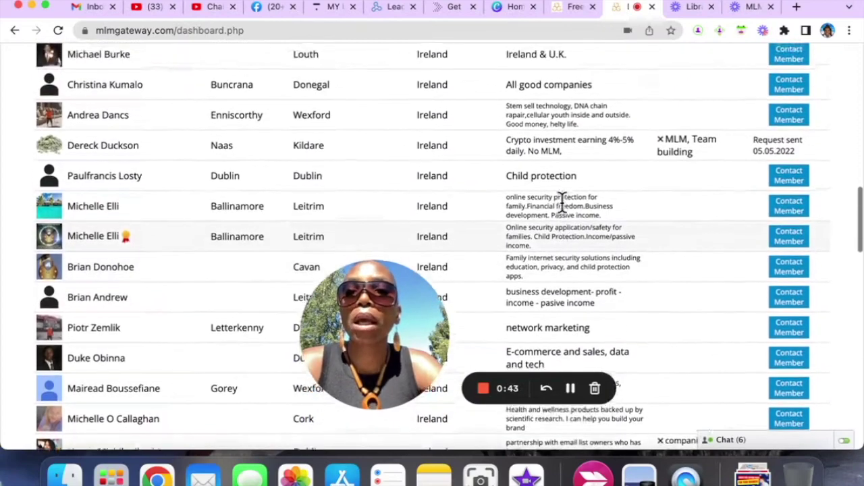
pyautogui.scroll(5, 562, 203)
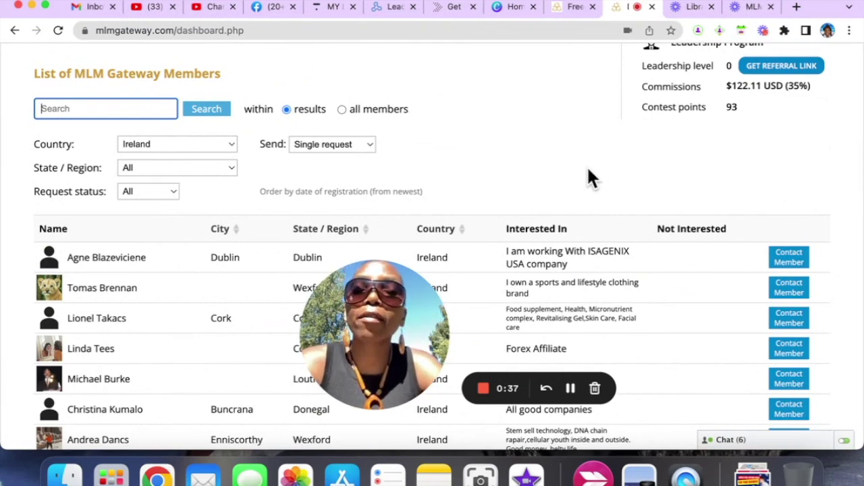
pyautogui.scroll(-2, 587, 177)
pyautogui.scroll(2, 587, 177)
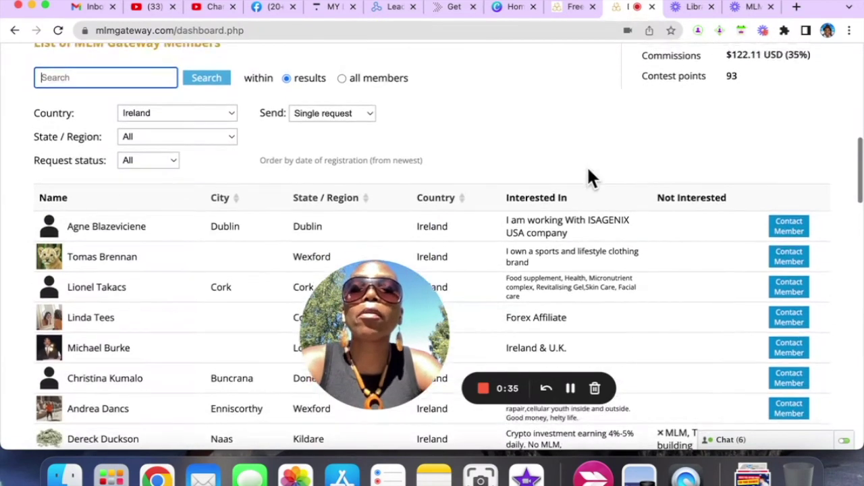
pyautogui.scroll(1, 588, 177)
pyautogui.scroll(-2, 589, 177)
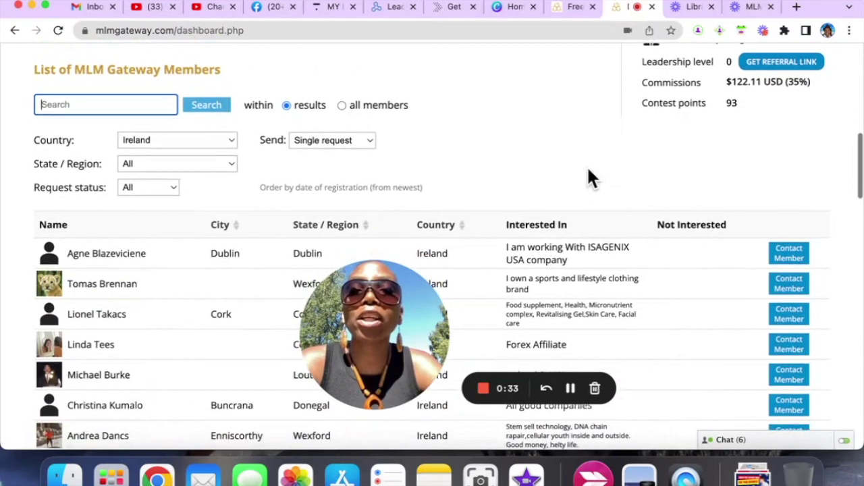
pyautogui.scroll(-3, 588, 173)
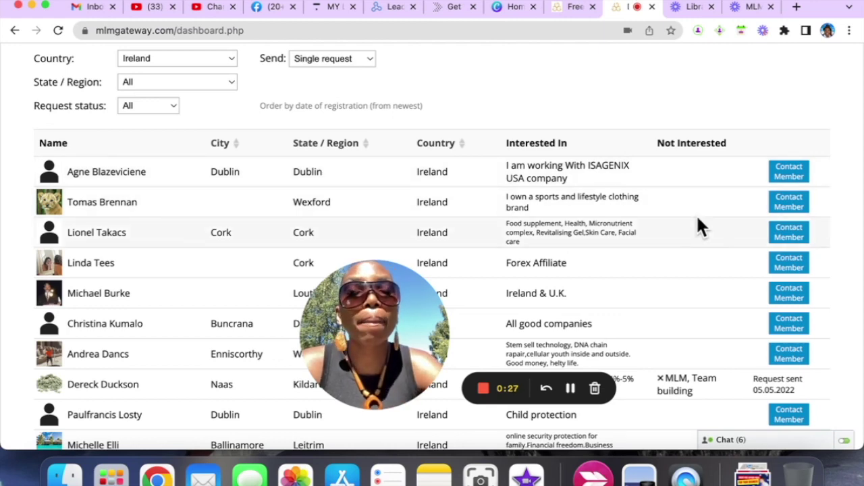
pyautogui.scroll(12, 699, 227)
pyautogui.scroll(-8, 633, 270)
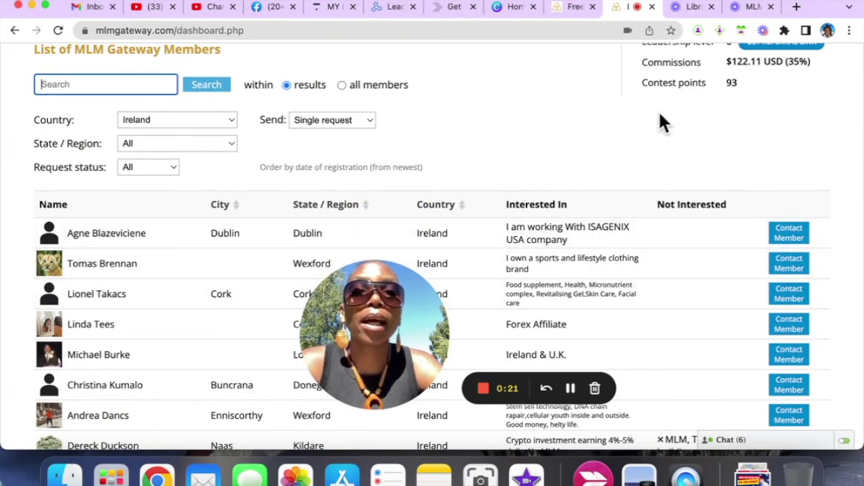
pyautogui.scroll(-2, 661, 121)
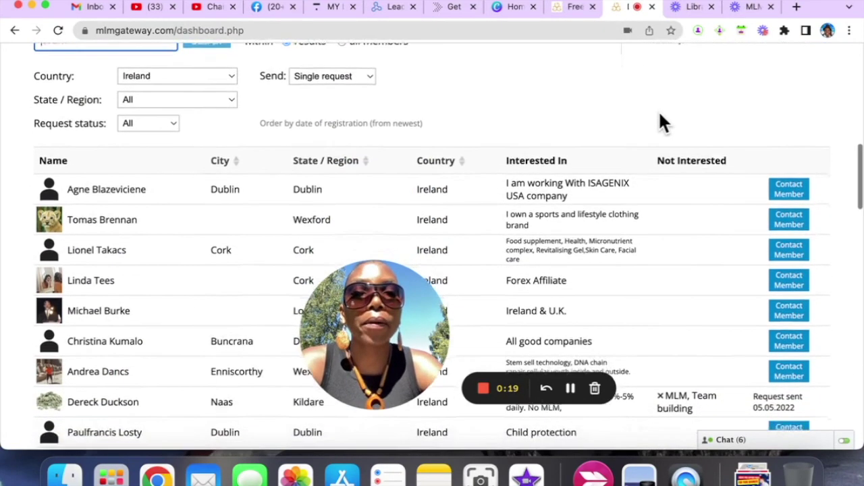
pyautogui.scroll(-1, 658, 110)
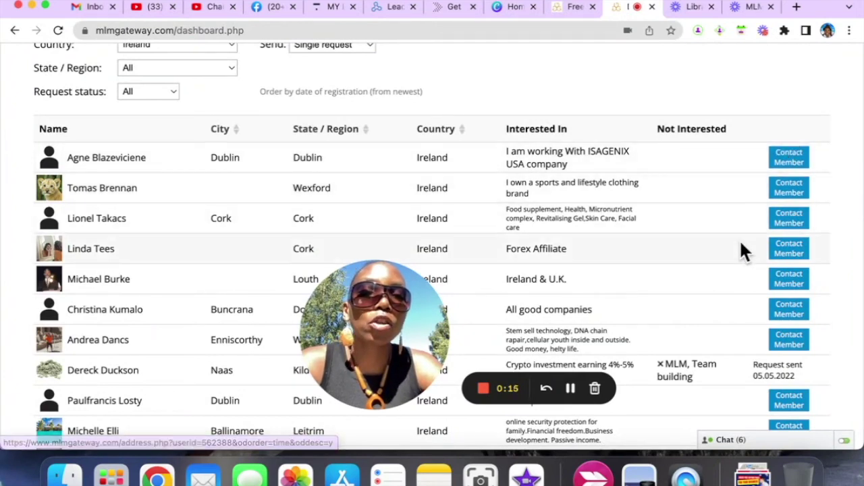
pyautogui.scroll(-10, 722, 279)
pyautogui.scroll(10, 719, 270)
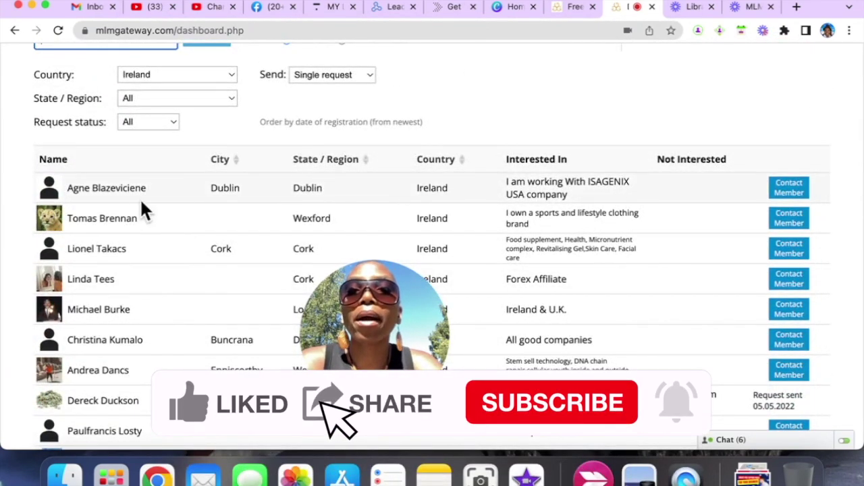
pyautogui.scroll(4, 135, 202)
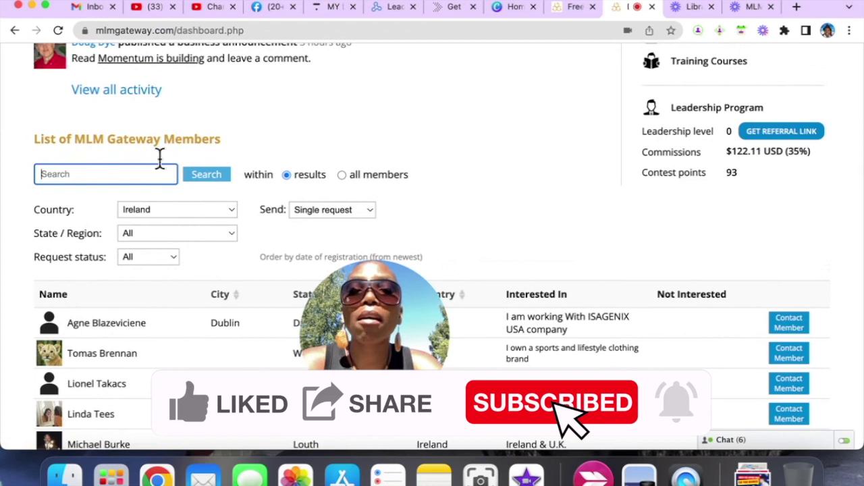
pyautogui.scroll(9, 442, 154)
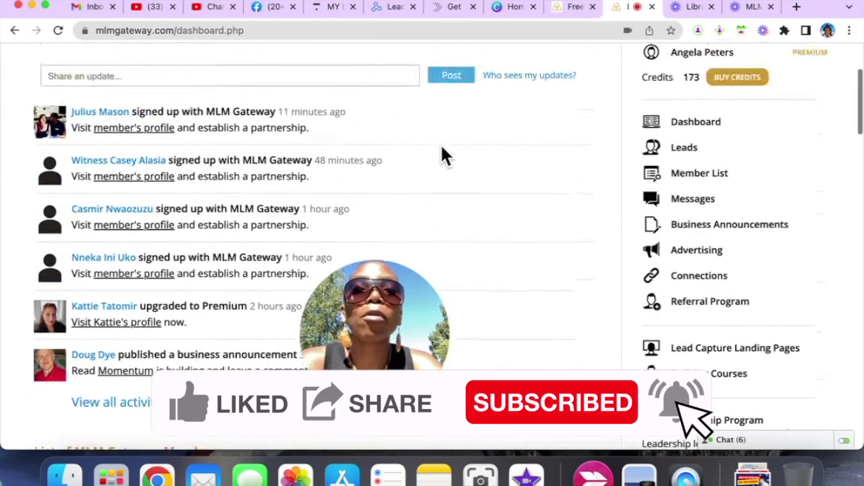
pyautogui.scroll(1, 442, 150)
pyautogui.scroll(1, 443, 162)
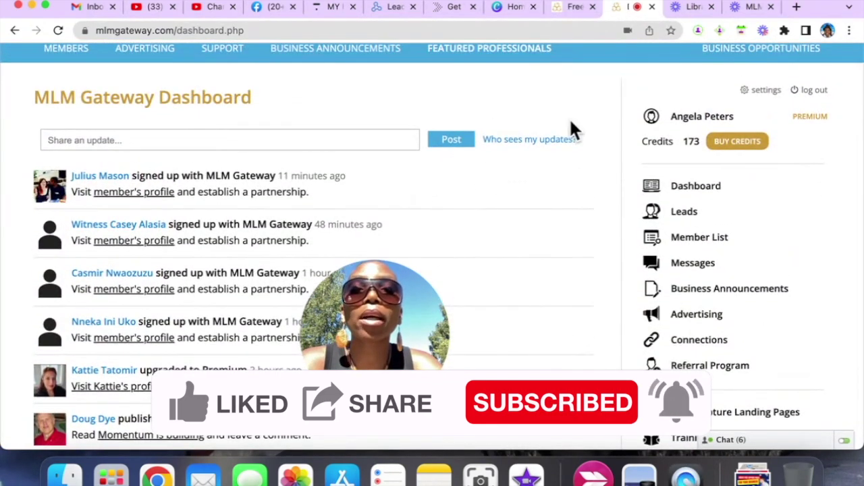
pyautogui.scroll(3, 570, 123)
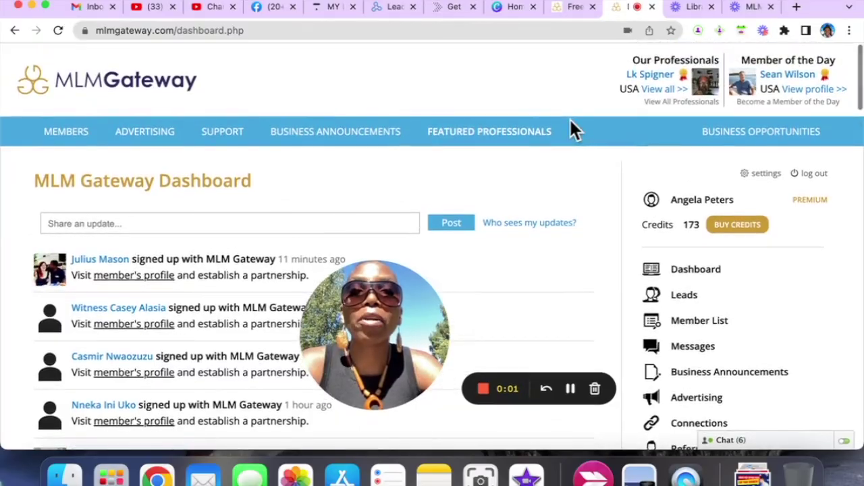